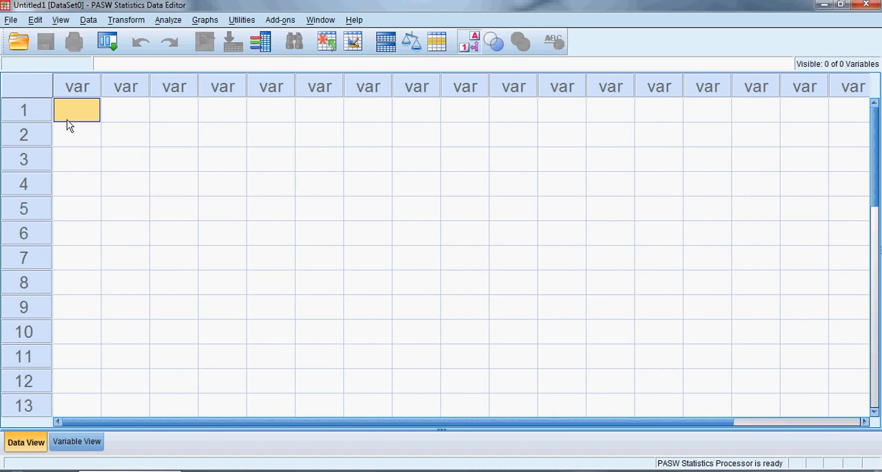
Step: Examine the layout of the empty data grid by highlighting several case rows and variable columns
left_click(31, 110)
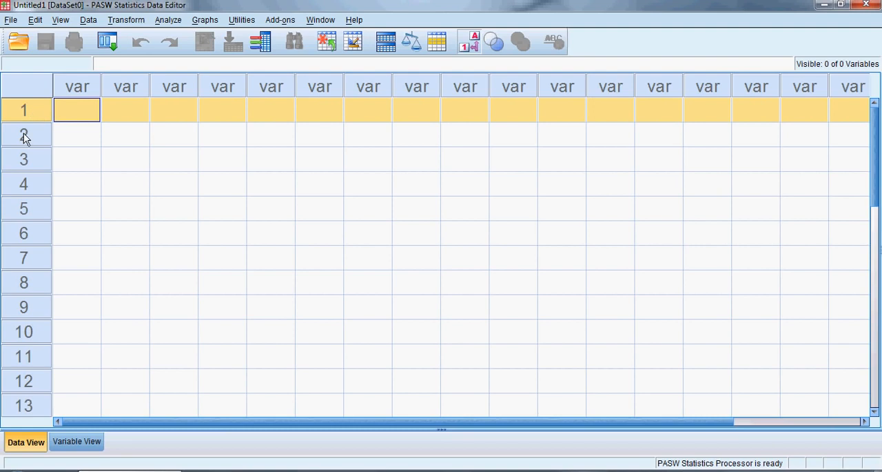
left_click(23, 136)
left_click(23, 165)
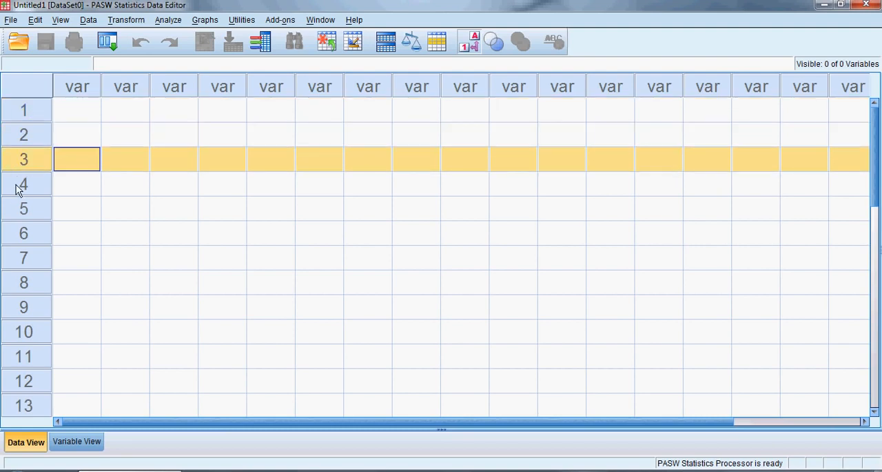
left_click(18, 192)
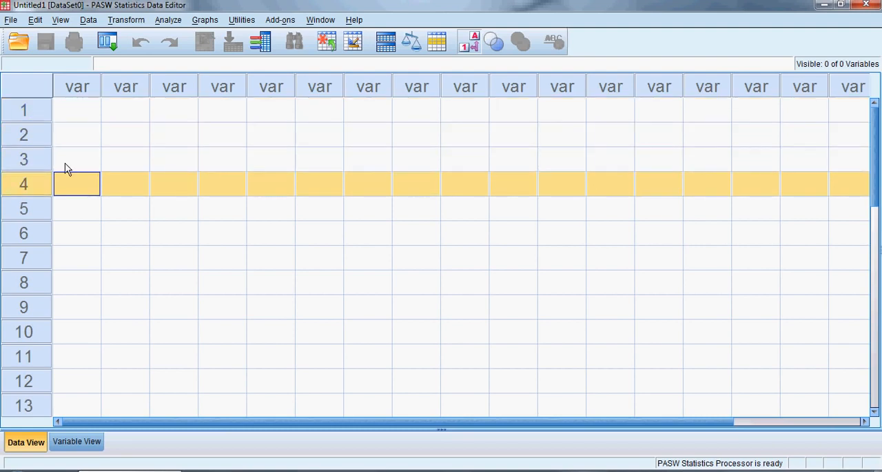
left_click(73, 88)
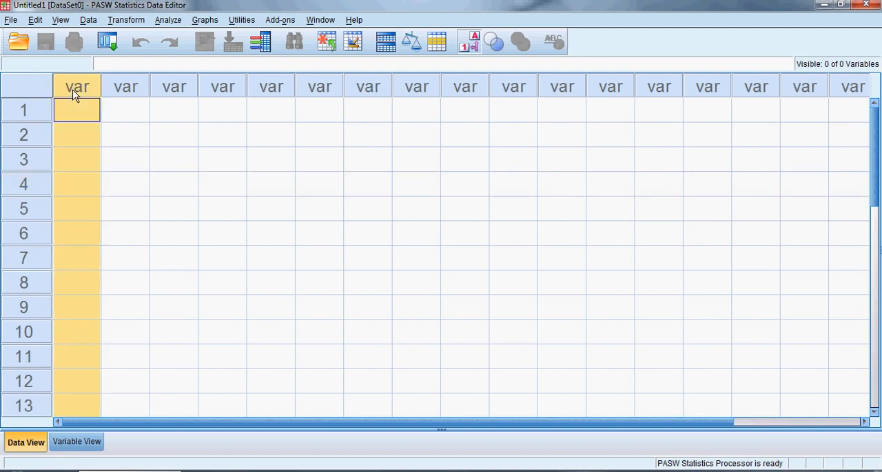
left_click(114, 90)
left_click(169, 90)
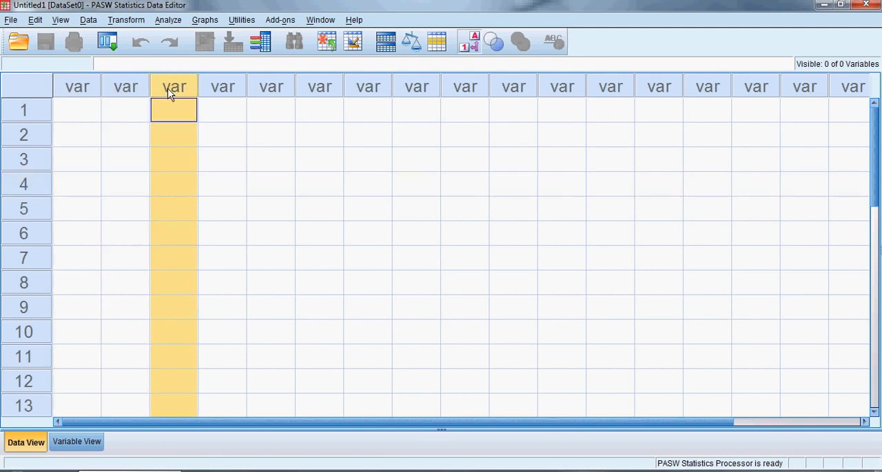
left_click(20, 119)
left_click(23, 135)
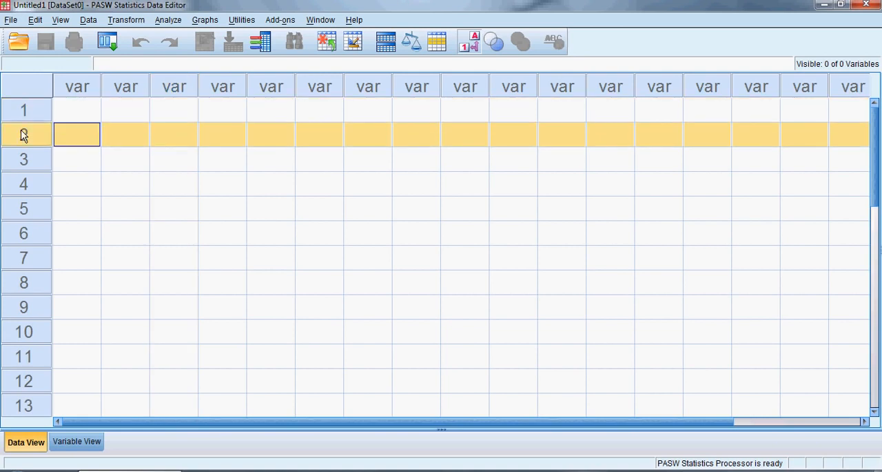
Step: Enter the values 1, 2 and 3 in the first three rows of the first column
left_click(86, 113)
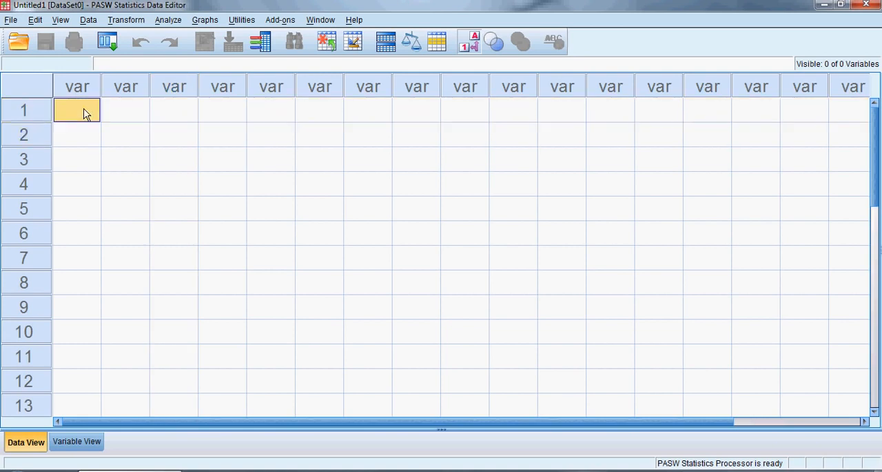
type("1")
key("Return")
type("2")
key("Return")
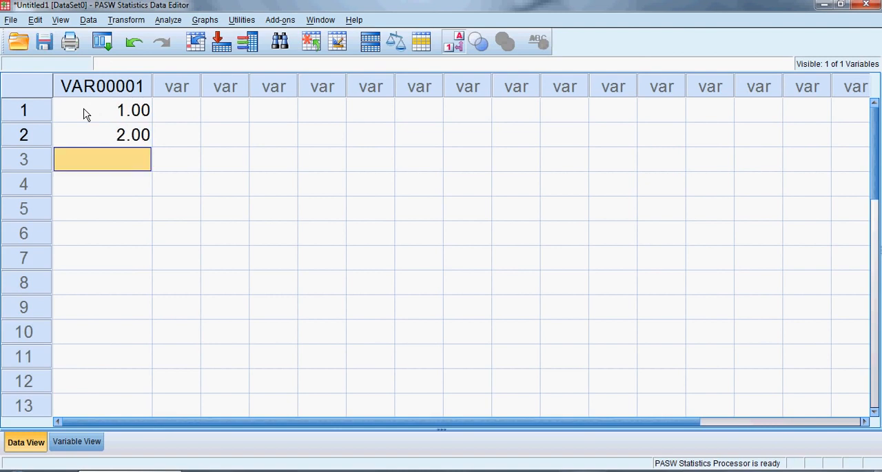
type("3")
key("Return")
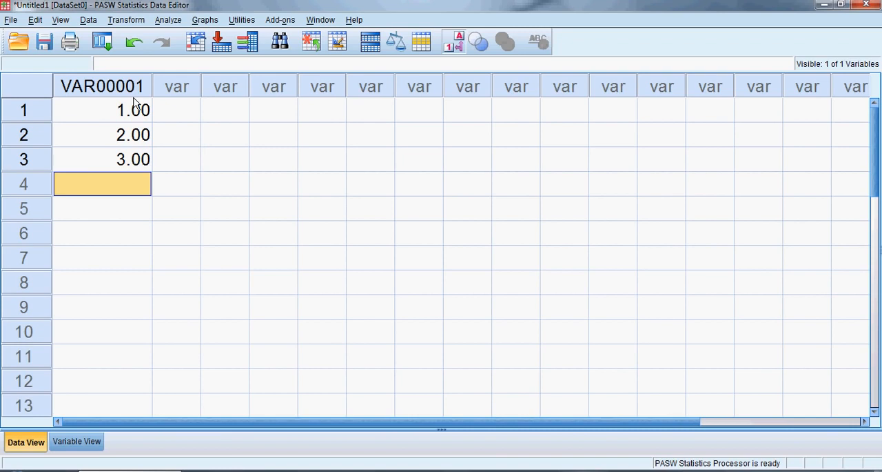
Step: Enter the value 4 in row 1 of the second column
left_click(179, 115)
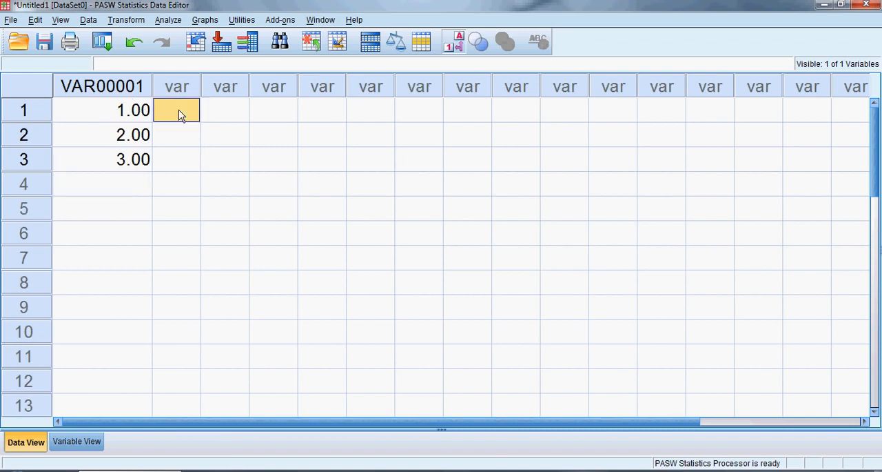
type("4")
key("Return")
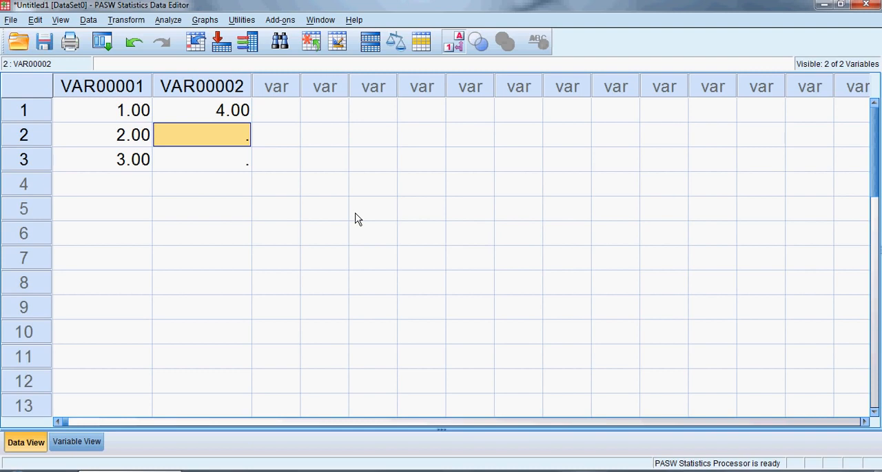
Step: Examine the variable columns in the data grid and their matching rows and Name and Type attributes in Variable View
left_click(282, 85)
left_click(321, 86)
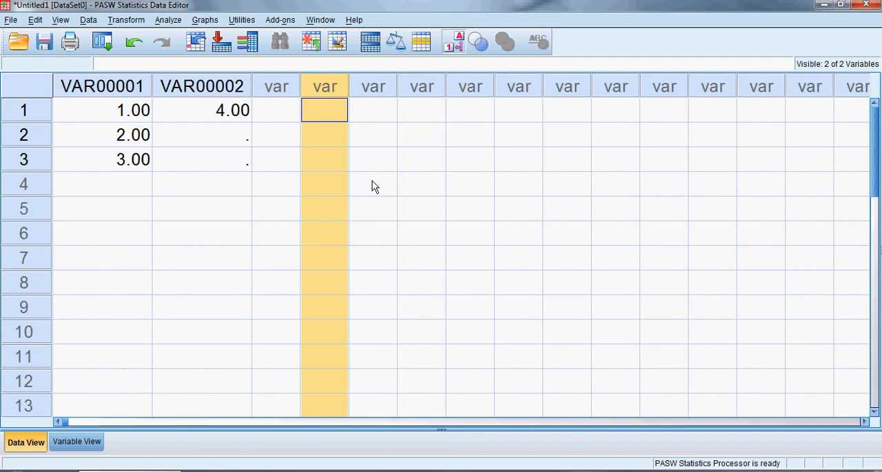
left_click(137, 87)
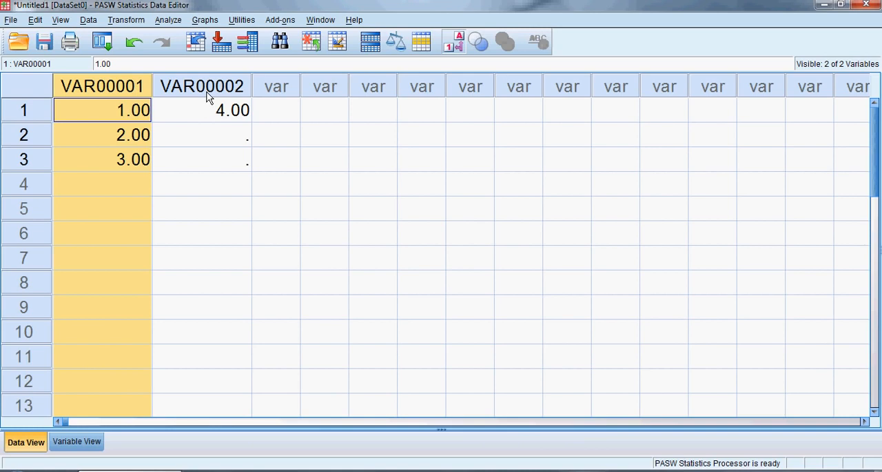
left_click(75, 442)
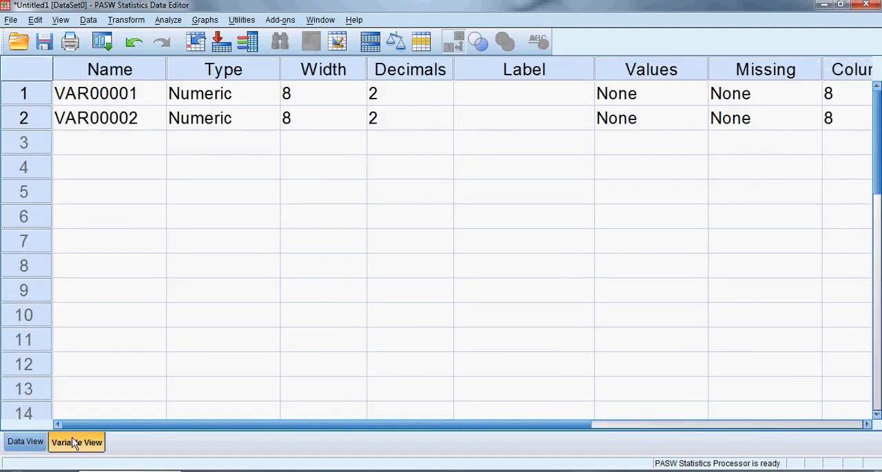
left_click(35, 100)
left_click(32, 119)
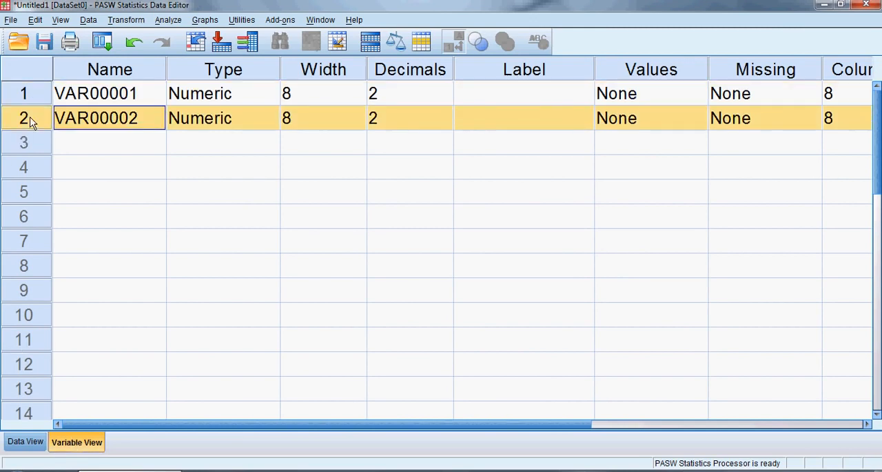
left_click(94, 69)
left_click(172, 68)
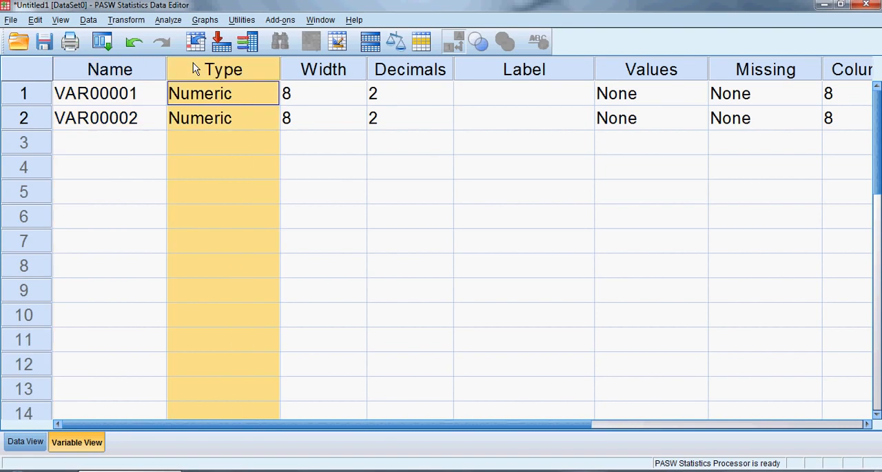
Step: Delete the second variable, VAR00002, from the variable list
left_click(31, 123)
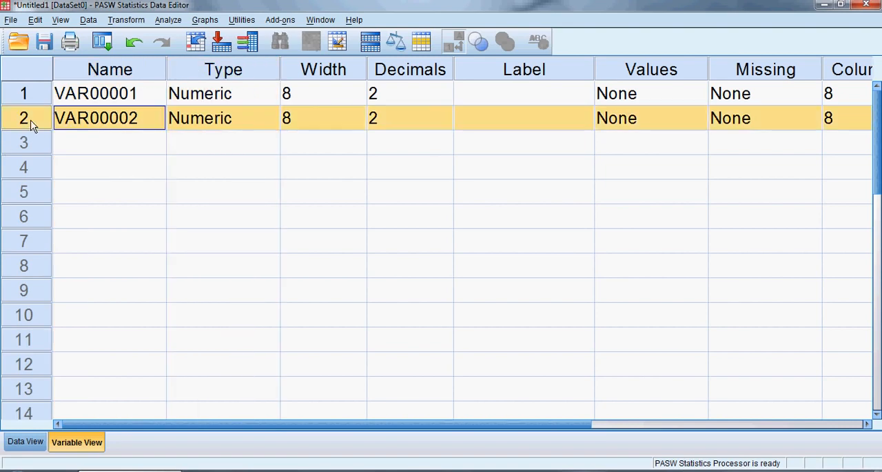
key("Delete")
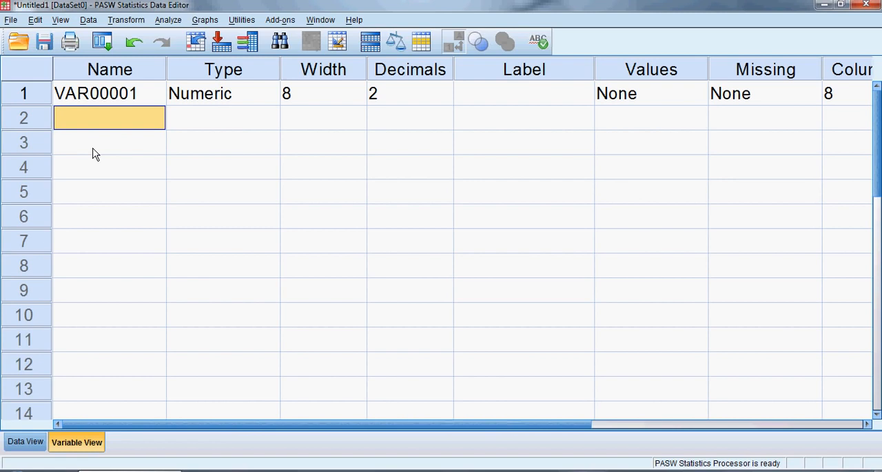
Step: Try to rename the variable VAR00001 as "Having a space"
left_click(123, 76)
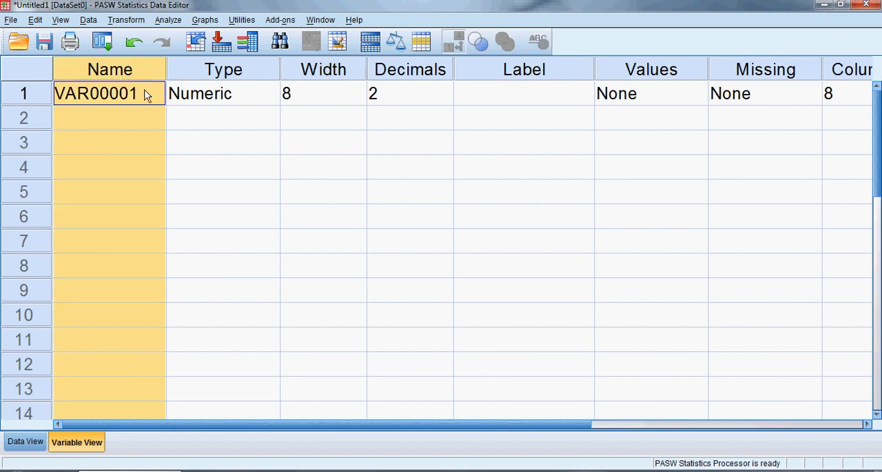
left_click(145, 95)
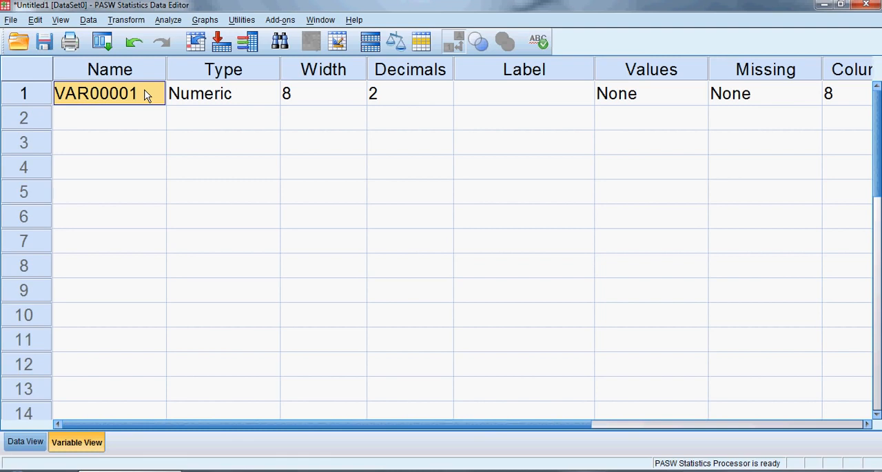
double_click(144, 95)
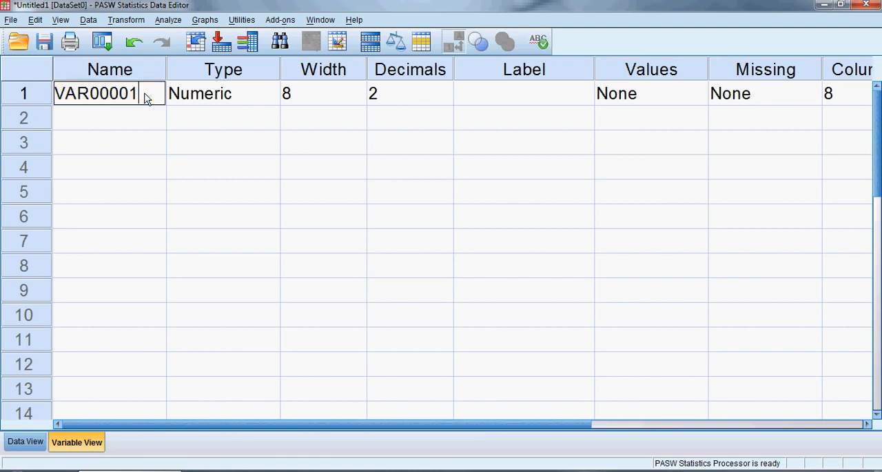
left_click_drag(142, 92, 54, 95)
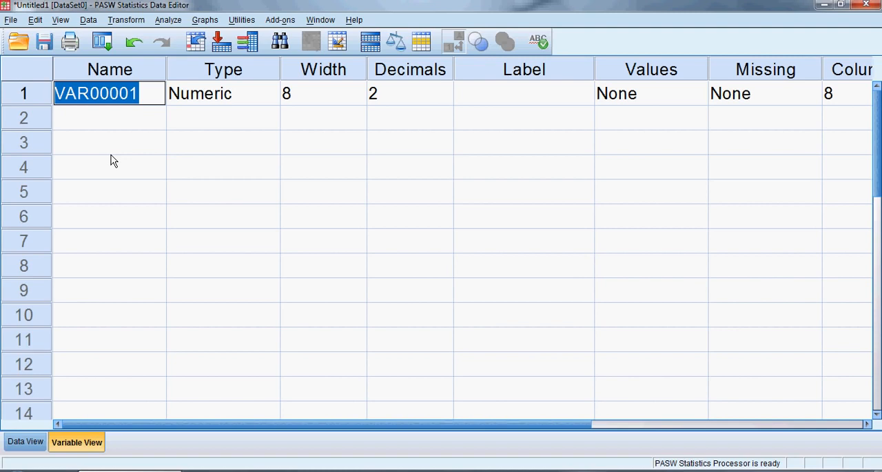
type("Have")
key("BackSpace")
type("ing a s")
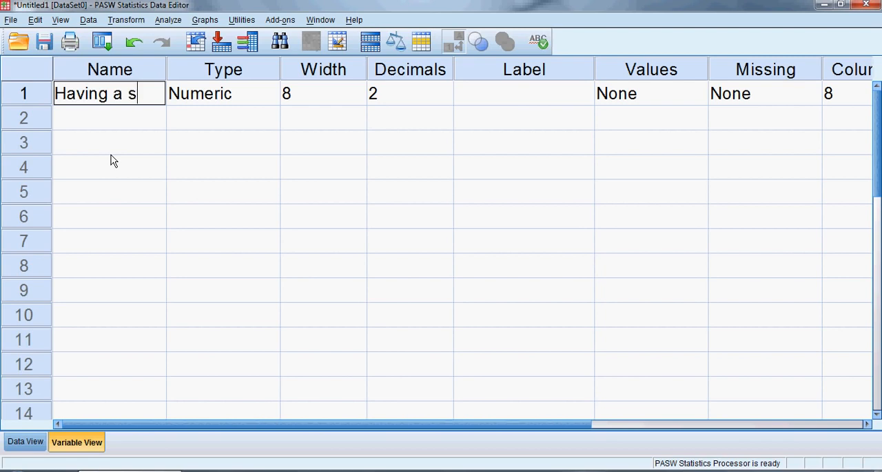
type("pace")
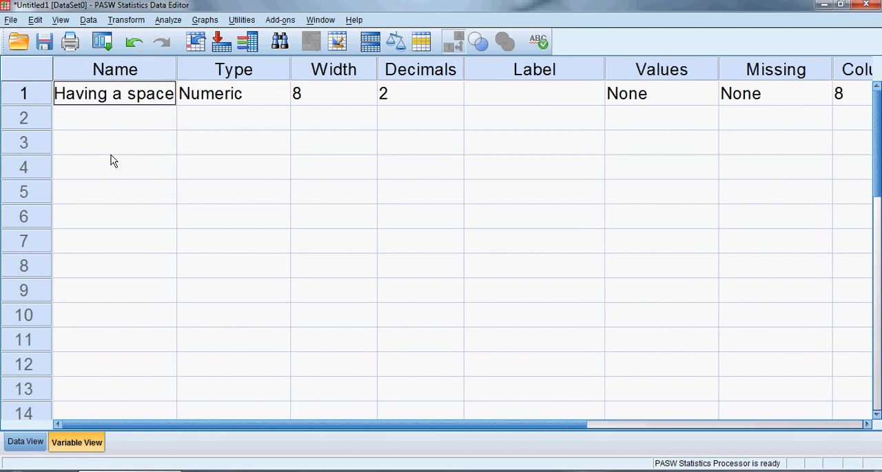
key("Return")
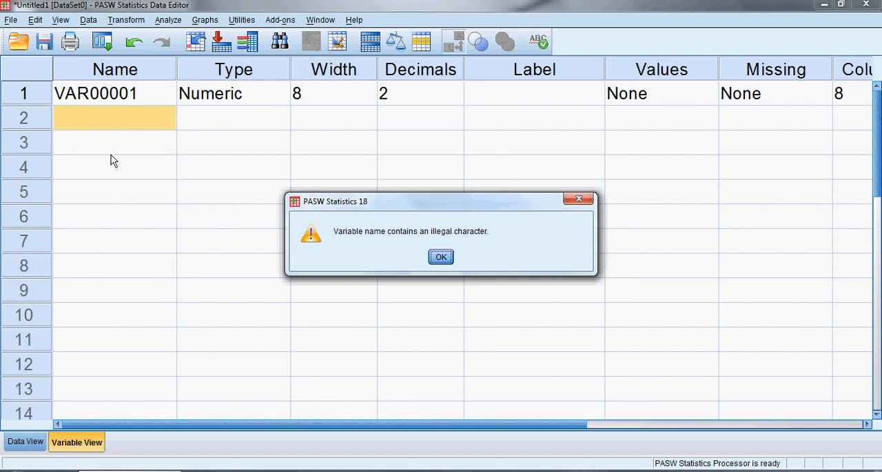
key("Return")
Step: Rename the first variable as Random_Name and widen the Name column to fit the full name
key("Up")
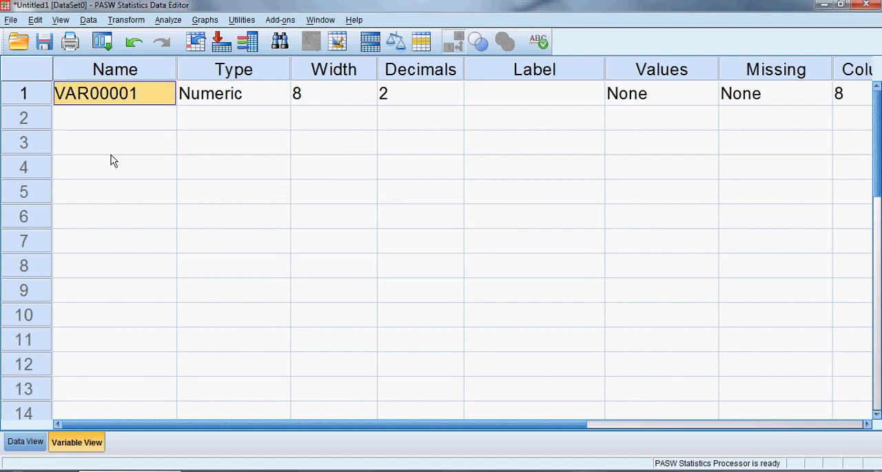
type("Random")
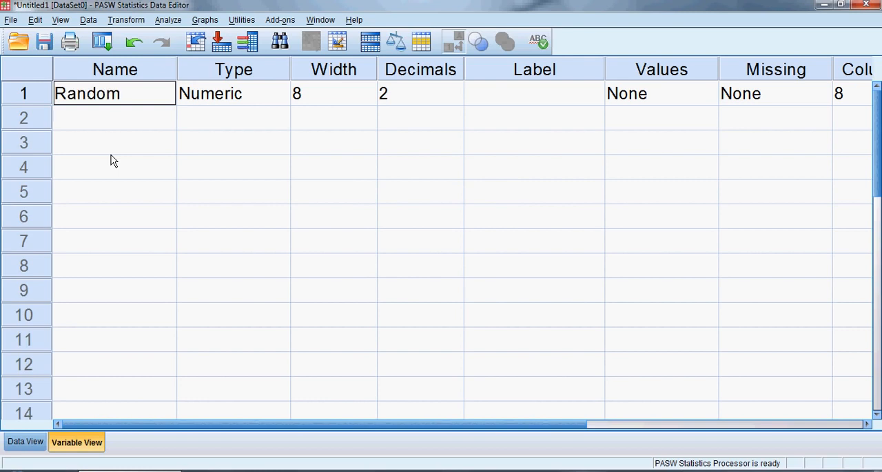
type("_Name")
key("Return")
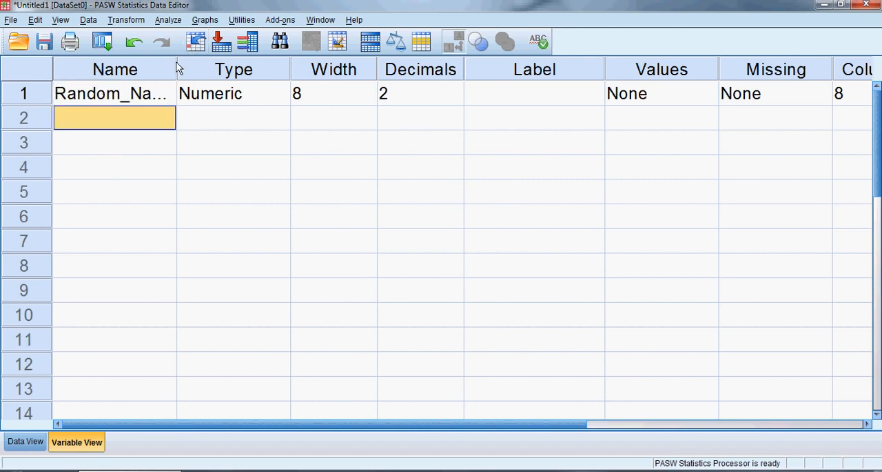
left_click_drag(176, 67, 198, 69)
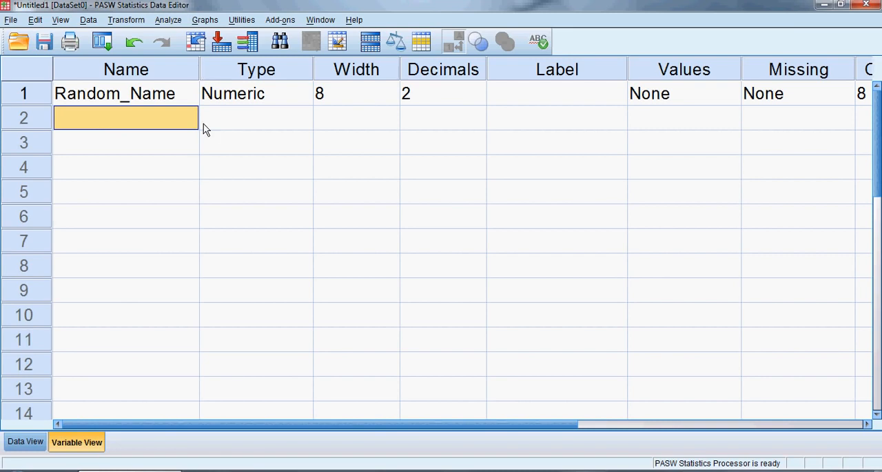
Step: Set the label of the Random_Name variable to "Anything you want!"
left_click(536, 98)
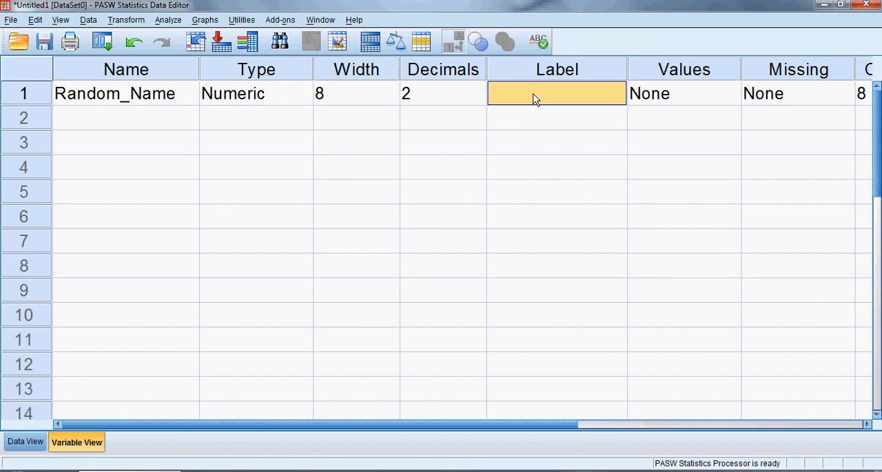
left_click(535, 98)
type("Anything ")
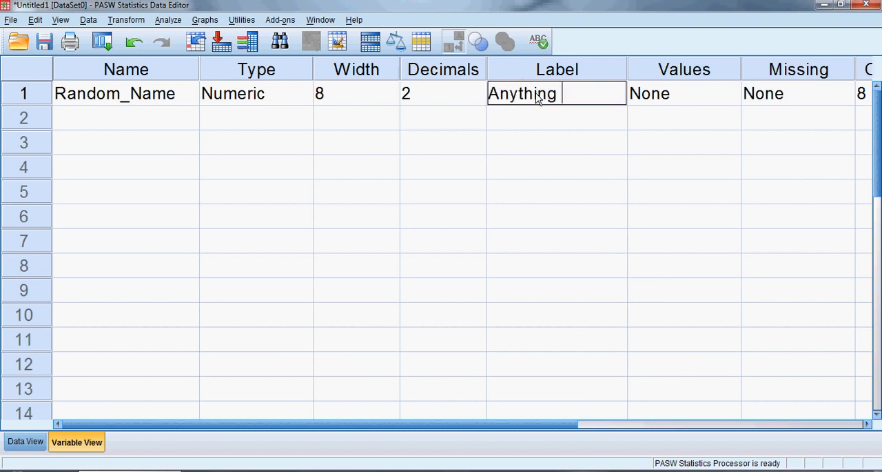
type("you want!")
key("Return")
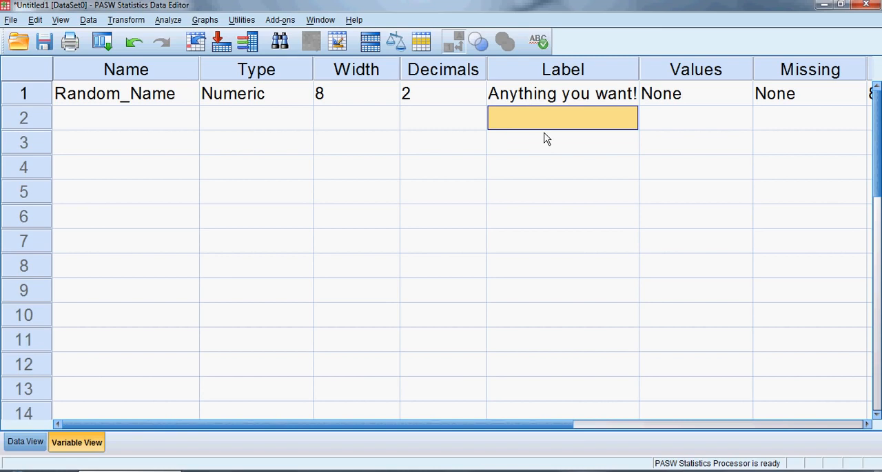
left_click(551, 97)
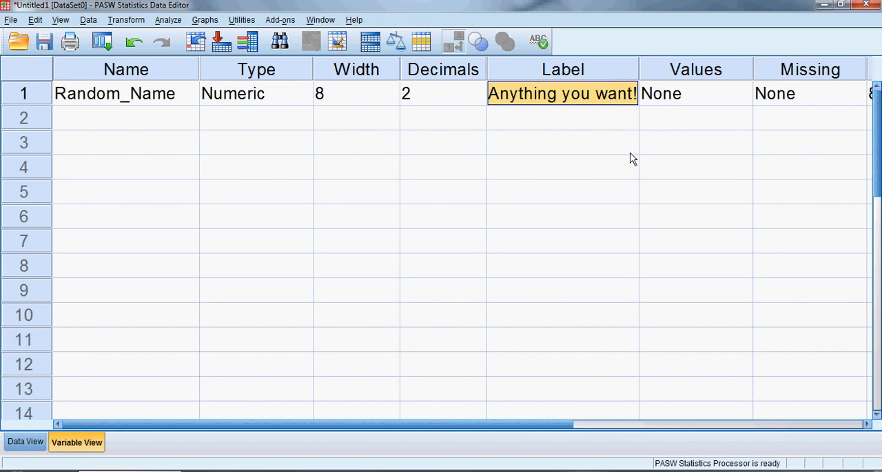
Step: Return to Data View and widen the Random_Name column so its heading fits on one line
left_click(26, 443)
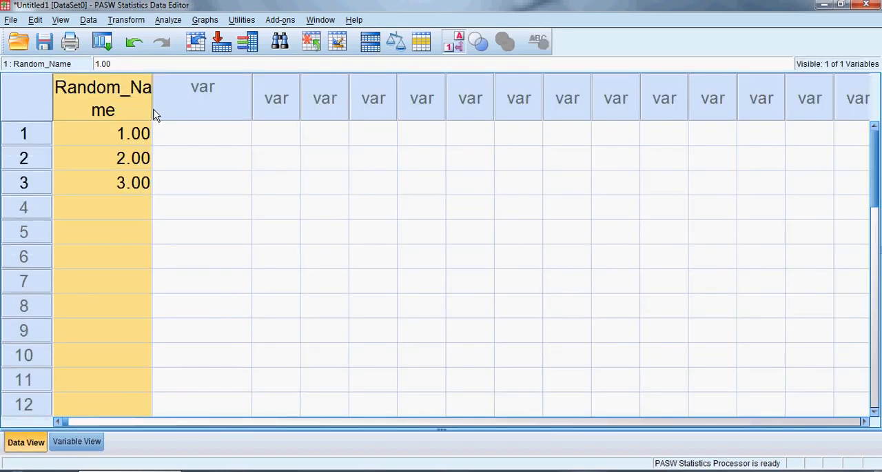
left_click_drag(153, 109, 192, 103)
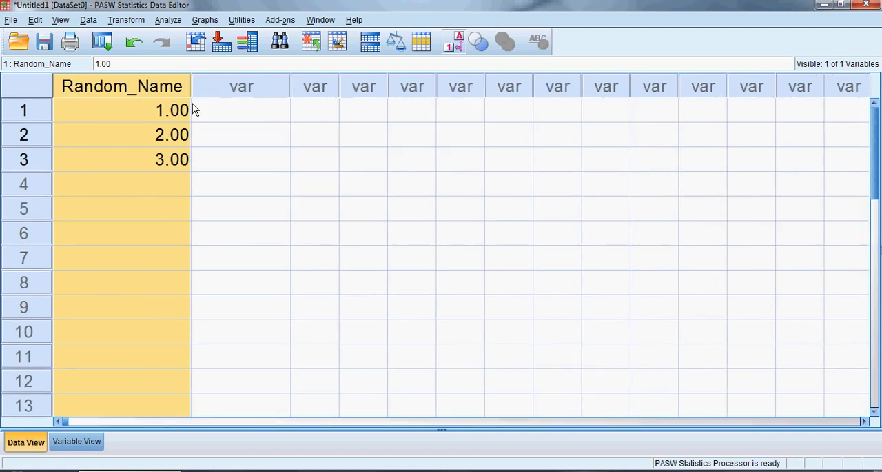
Step: Inspect the Date, Dollar, String and Numeric type settings for Random_Name in Variable View, and dismiss the dialog without applying anything
left_click(85, 434)
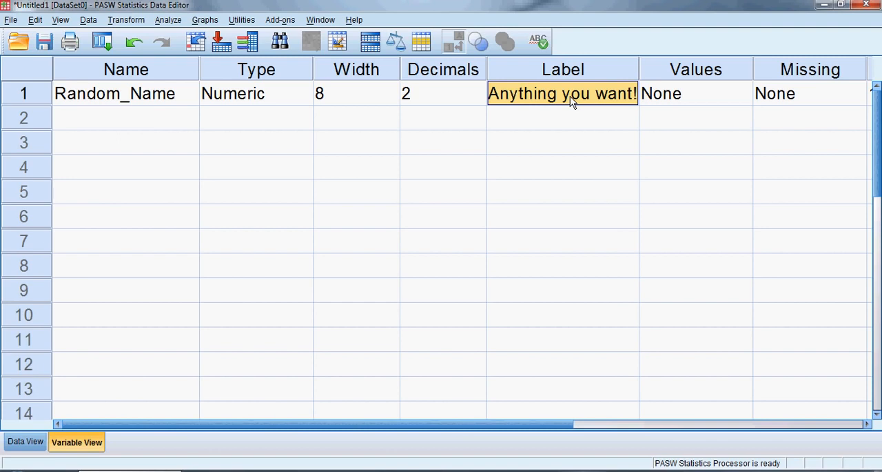
left_click(295, 70)
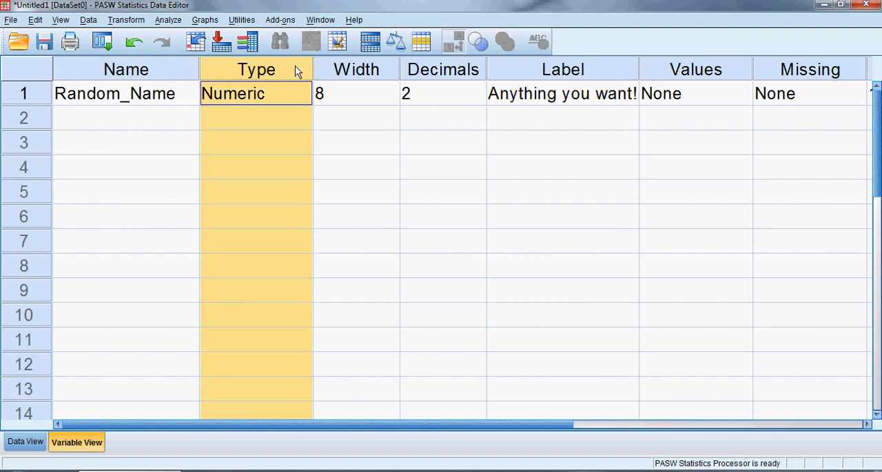
left_click(271, 95)
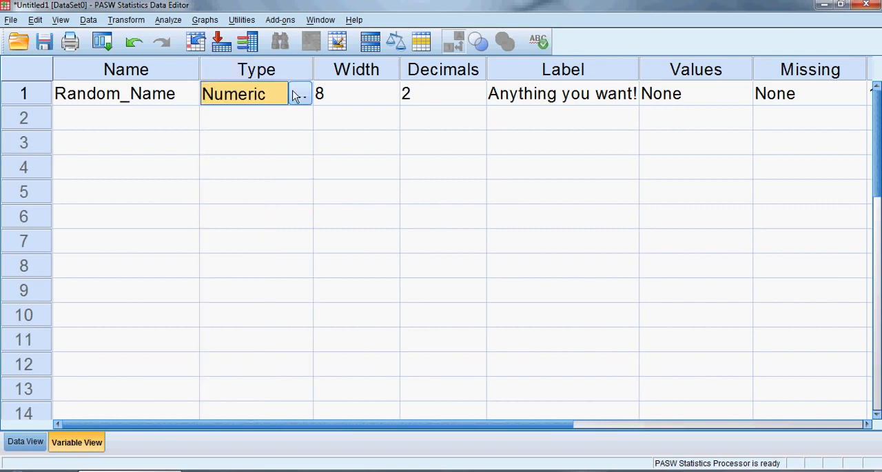
left_click(299, 95)
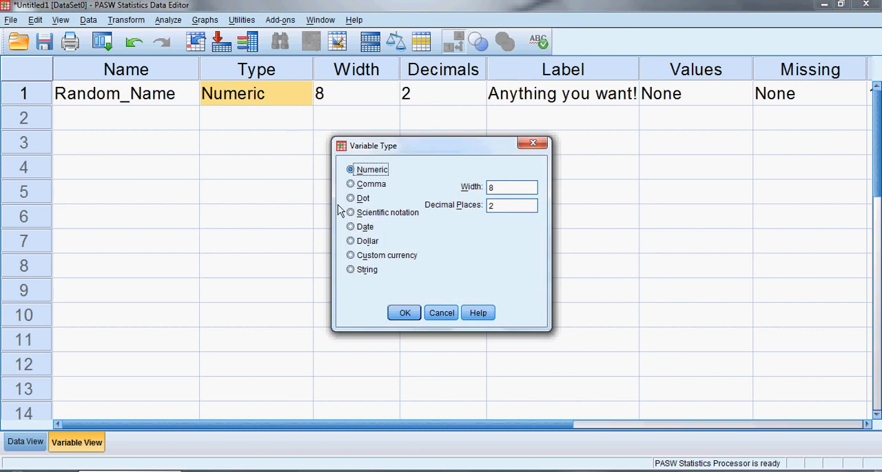
left_click(351, 228)
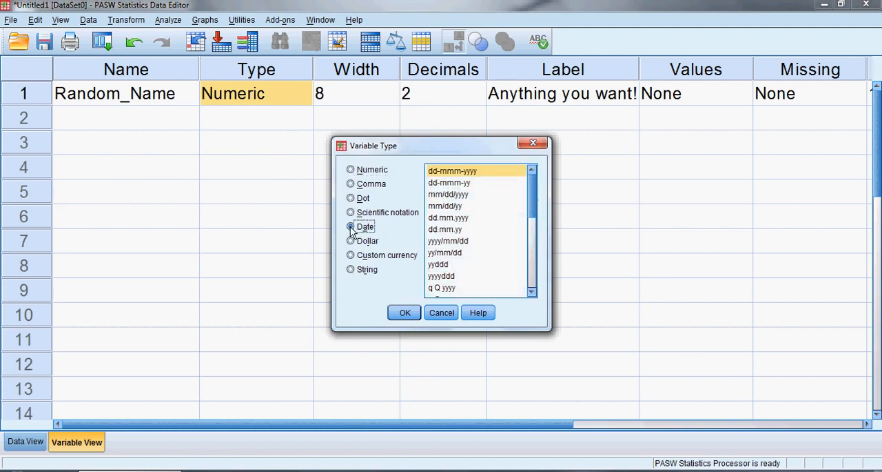
left_click(351, 242)
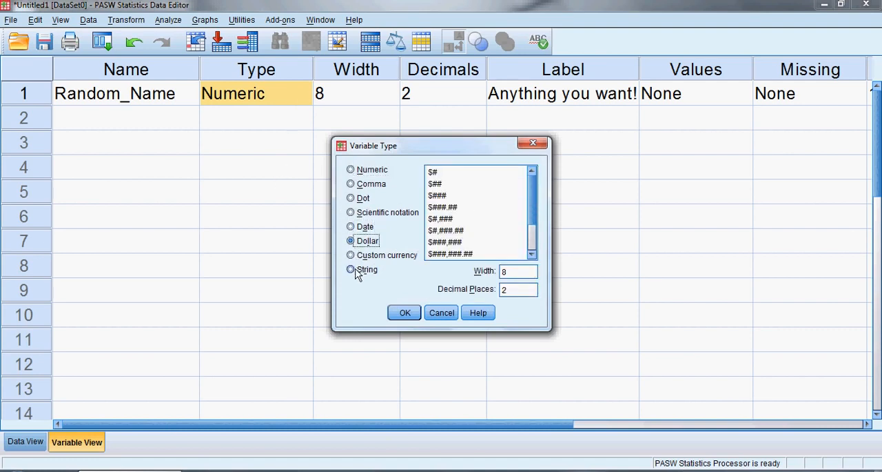
left_click(351, 270)
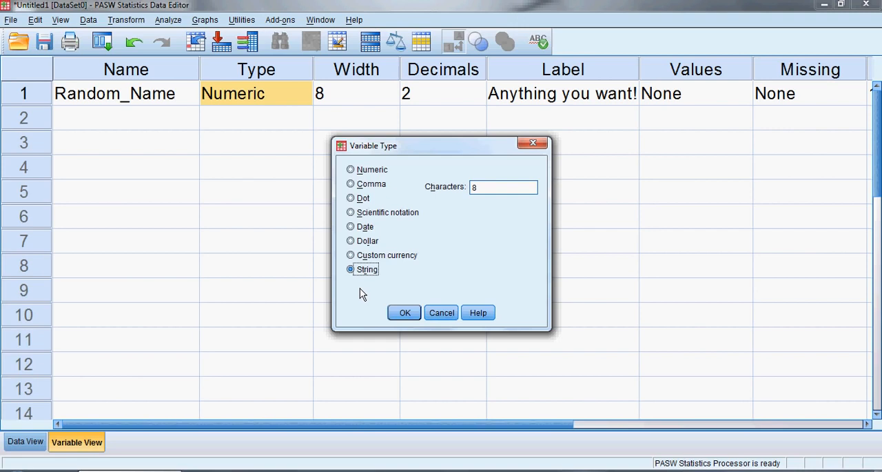
left_click(360, 172)
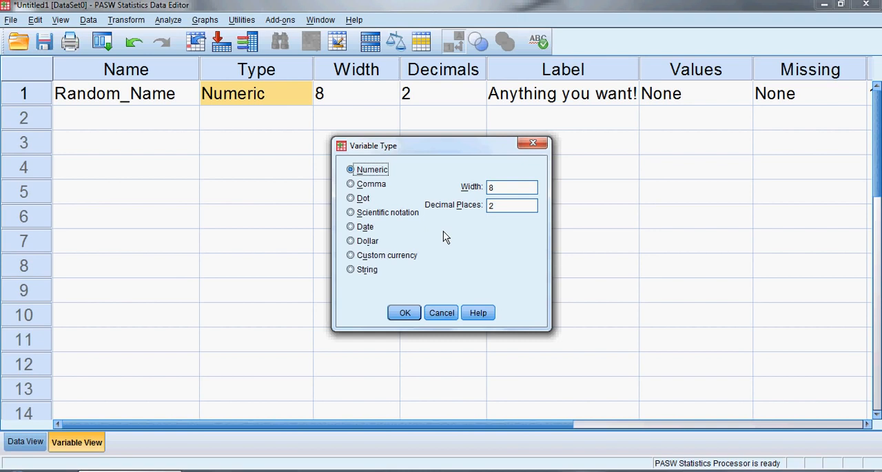
left_click(437, 315)
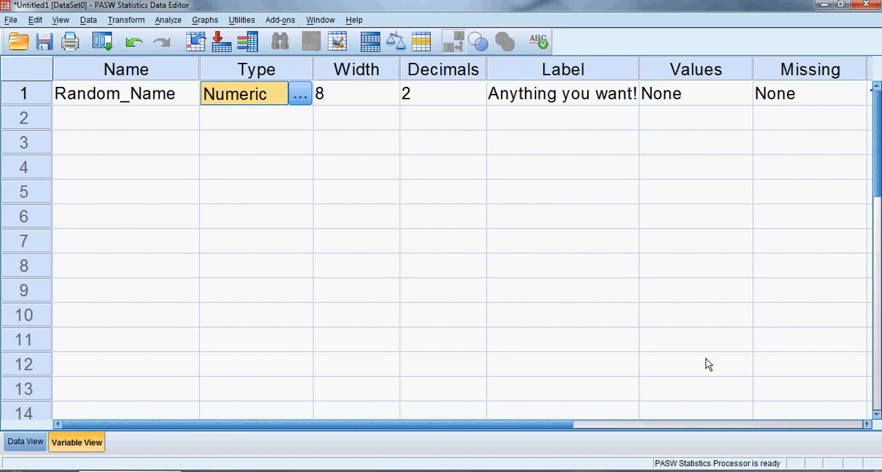
Step: Review the measurement levels offered for Random_Name and choose Scale
left_click_drag(564, 424, 841, 427)
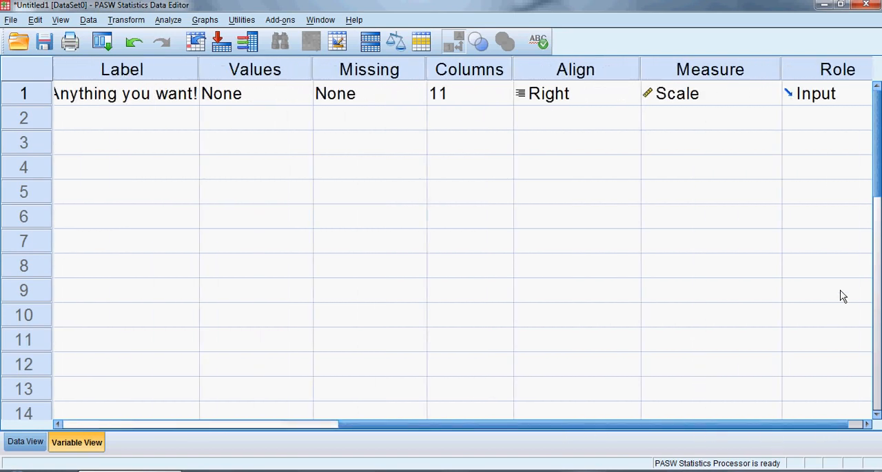
left_click(725, 96)
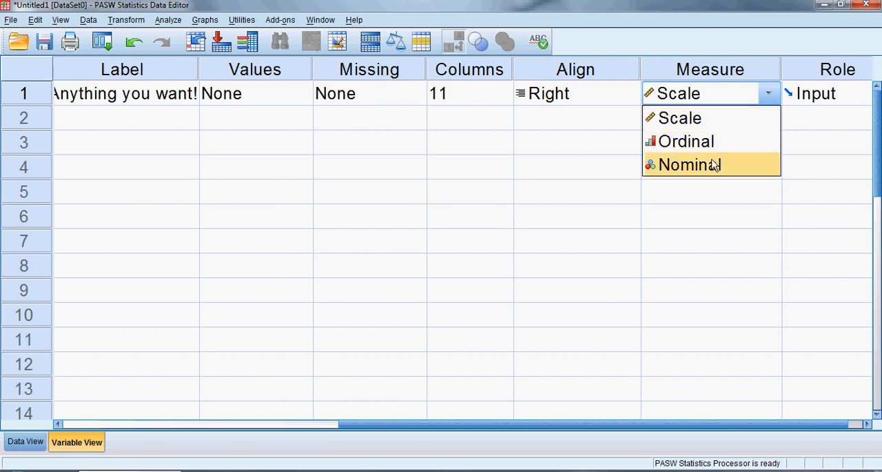
left_click(703, 128)
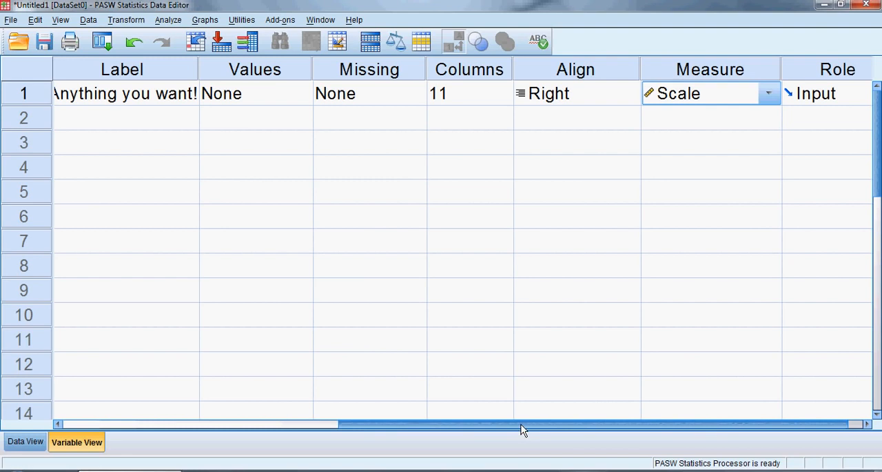
Step: Examine the Width and Decimals attributes of Random_Name and the matching settings in its Variable Type dialog
left_click_drag(522, 425, 313, 402)
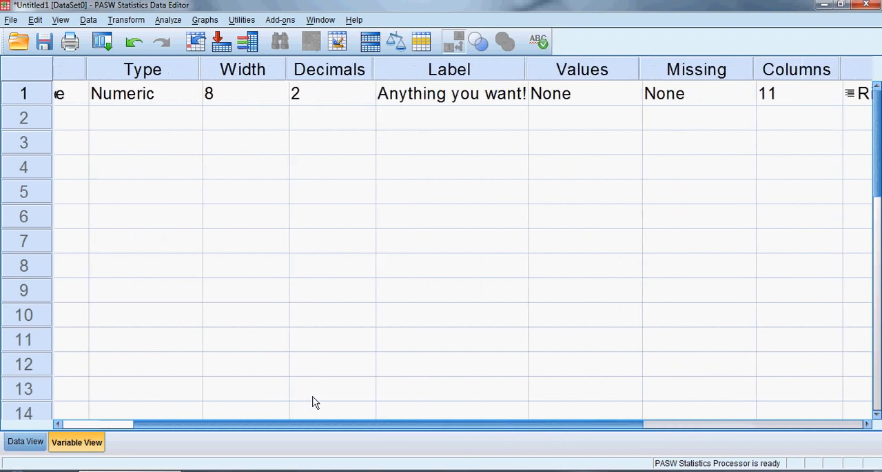
left_click(247, 69)
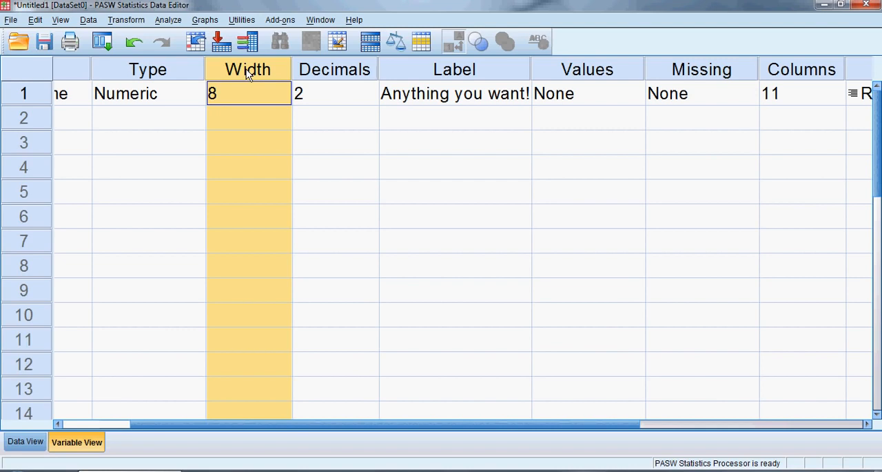
left_click(137, 95)
left_click(193, 96)
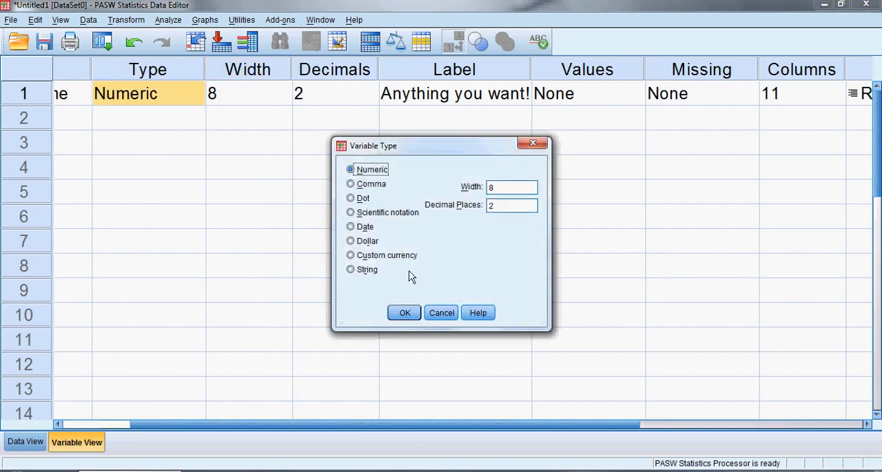
left_click(442, 313)
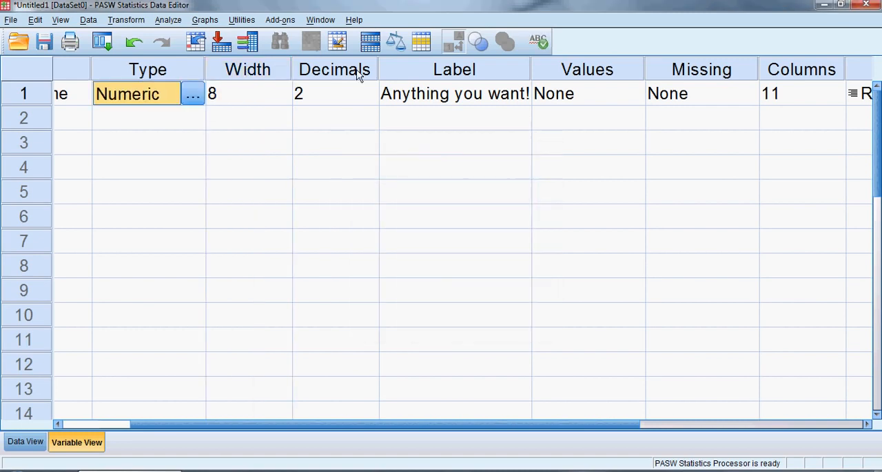
left_click(341, 93)
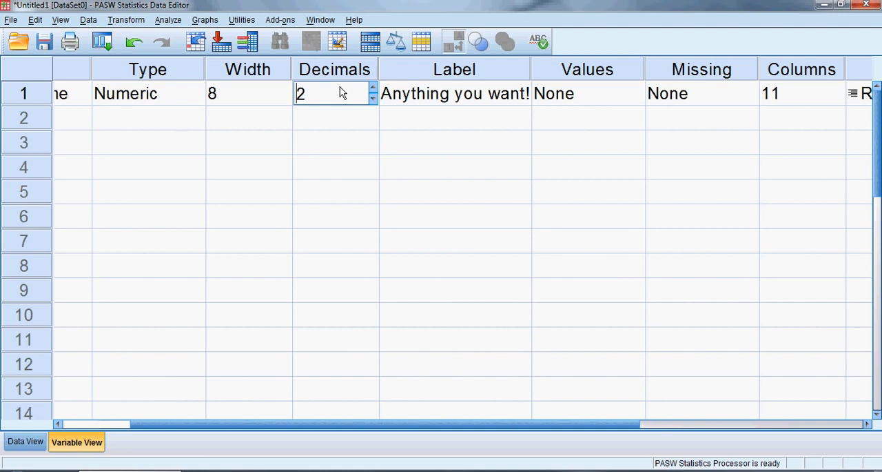
Step: Widen the Random_Name column in Data View to 13 and check its Columns attribute in Variable View
left_click(796, 73)
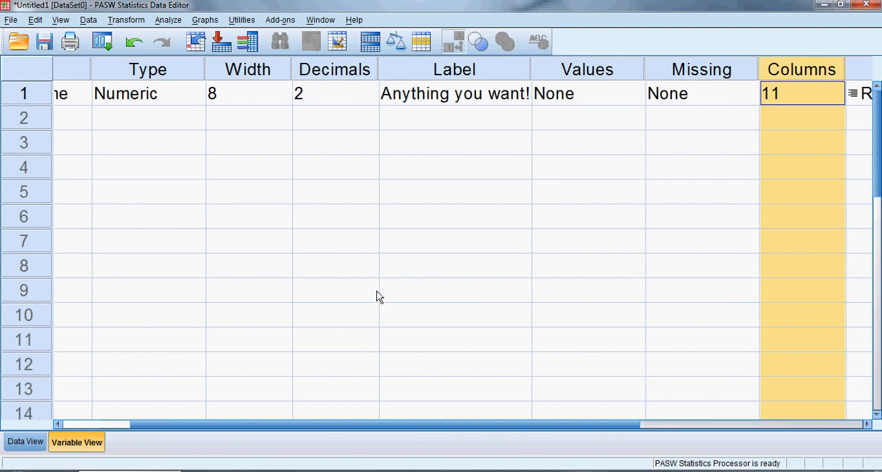
left_click(25, 442)
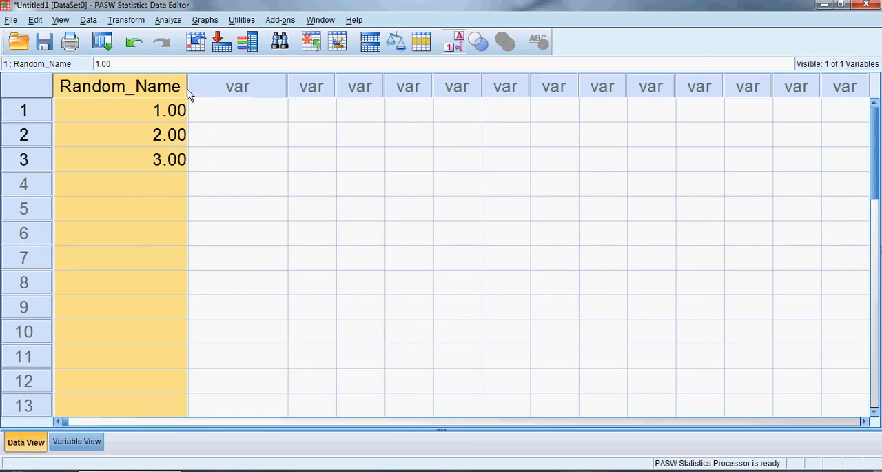
left_click_drag(189, 95, 211, 96)
left_click(75, 442)
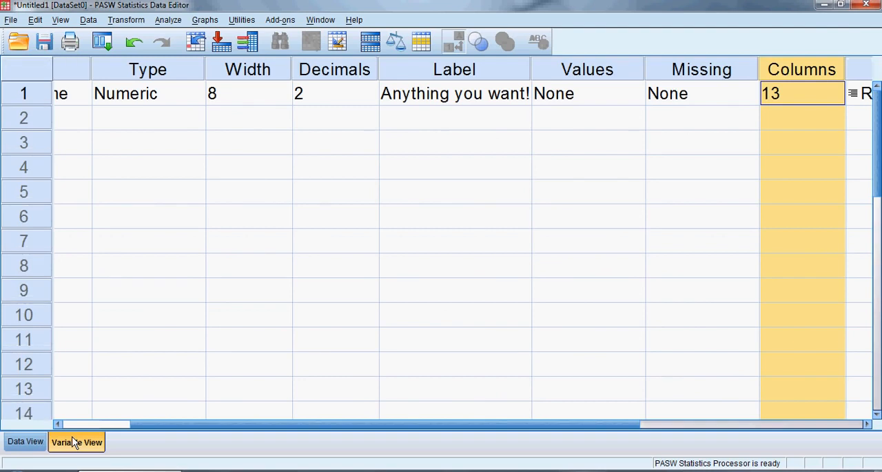
Step: Examine the alignment options for Random_Name and the Values, Missing and Role attributes in Variable View
left_click_drag(369, 425, 487, 432)
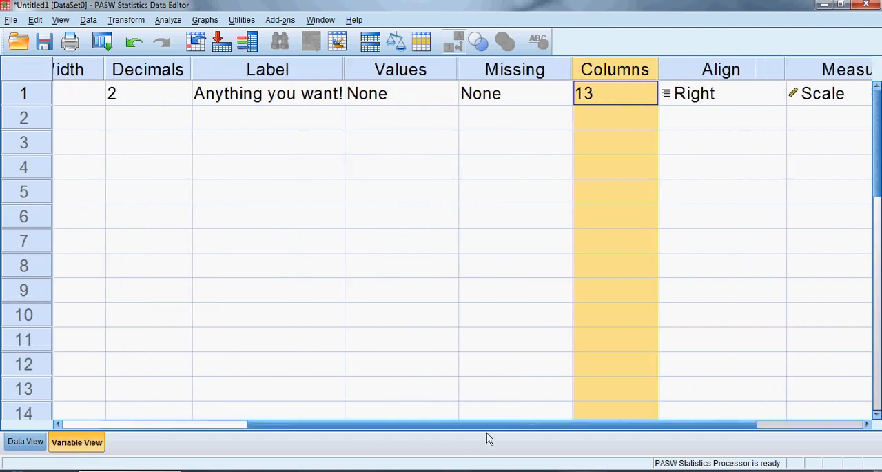
left_click(717, 71)
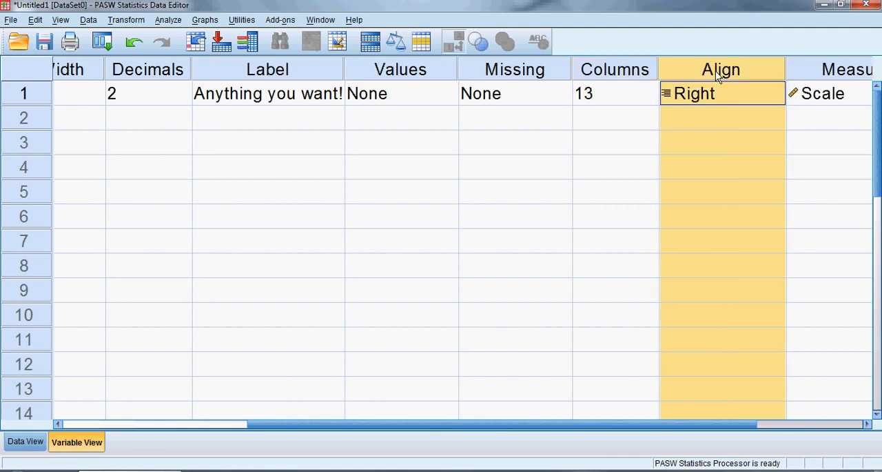
left_click(733, 100)
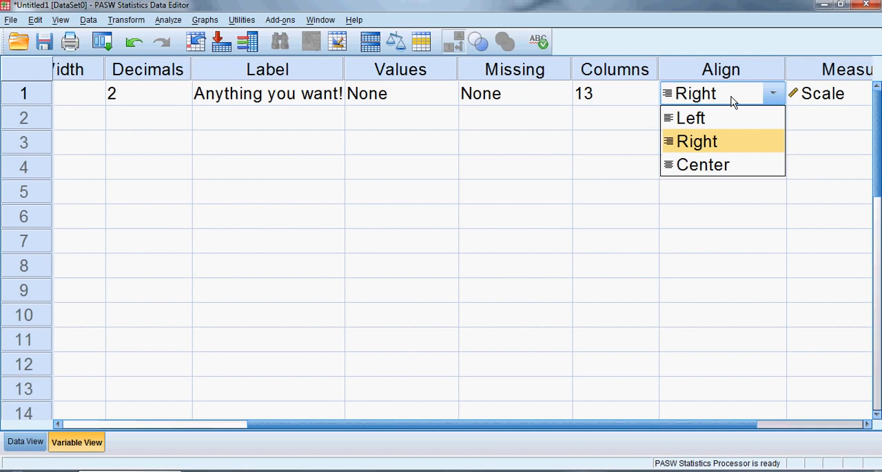
left_click(426, 71)
left_click(486, 70)
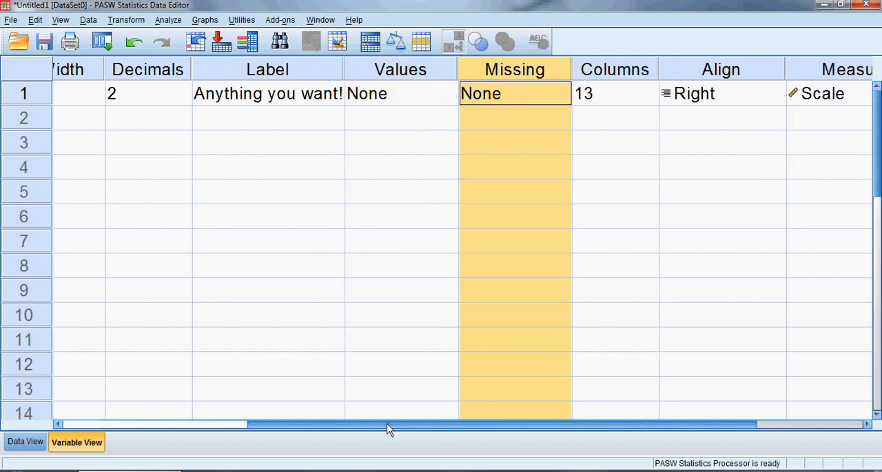
left_click_drag(388, 429, 644, 400)
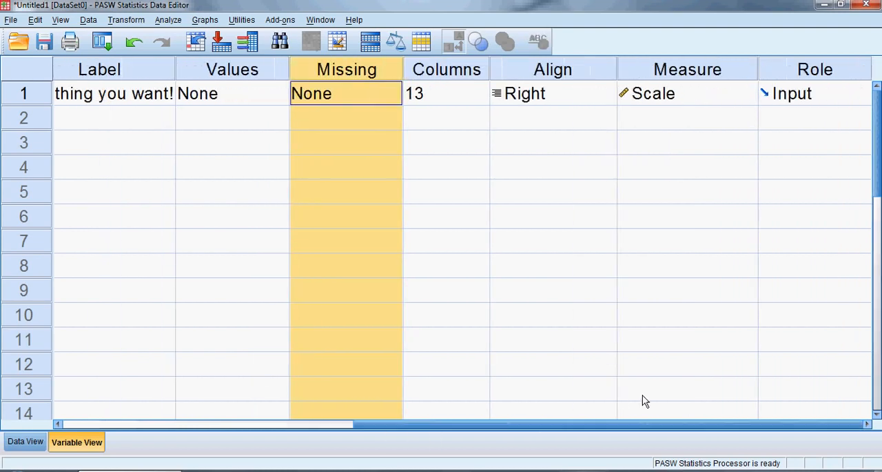
left_click(803, 71)
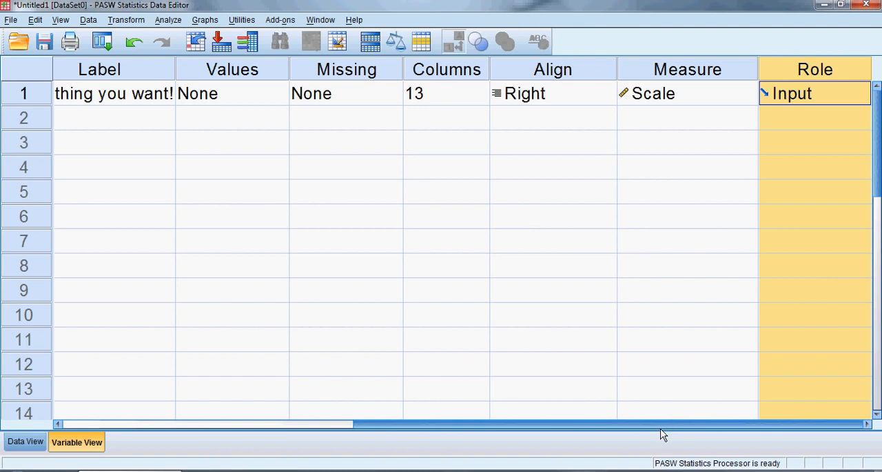
Step: From Data View, jump to Random_Name's definition through its column heading, and return to its data through its variable row
left_click_drag(661, 429, 552, 403)
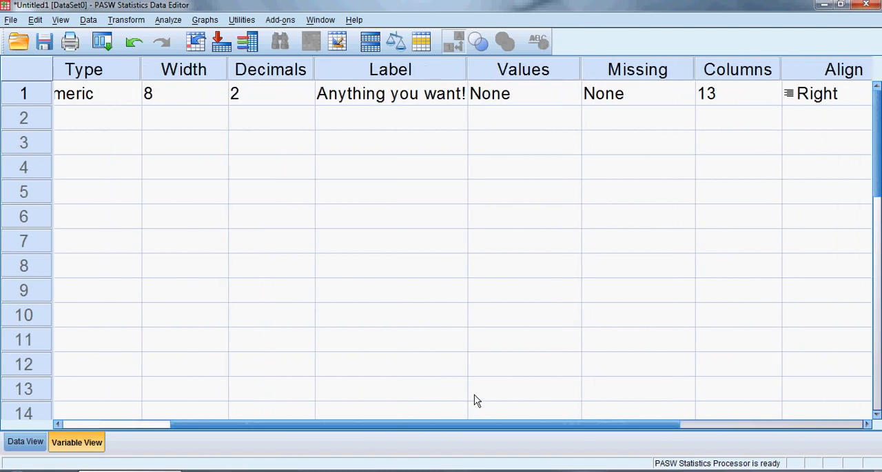
left_click_drag(465, 426, 365, 426)
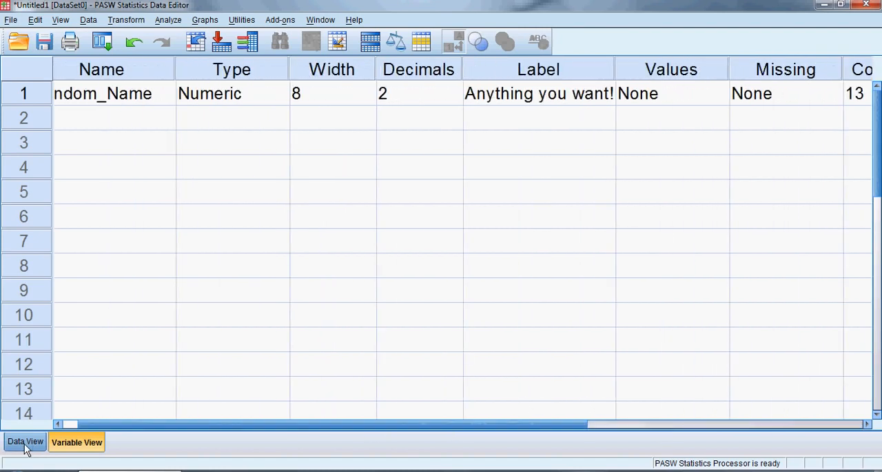
left_click(34, 444)
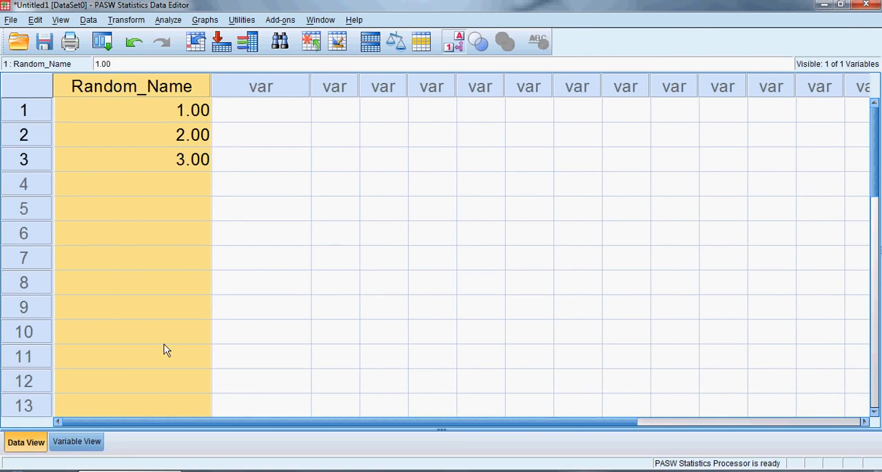
left_click(135, 91)
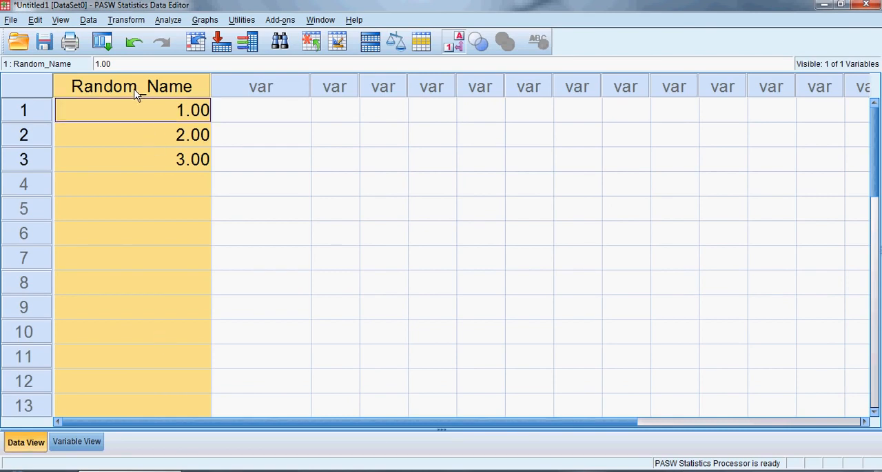
left_click(145, 110)
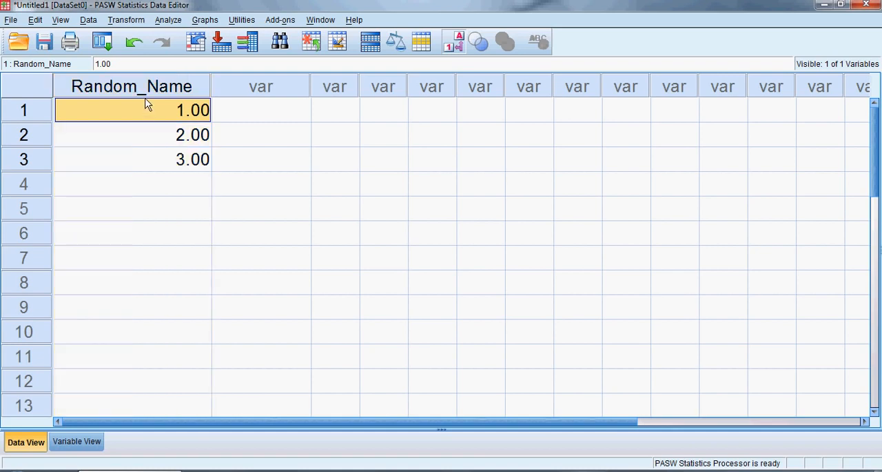
double_click(145, 89)
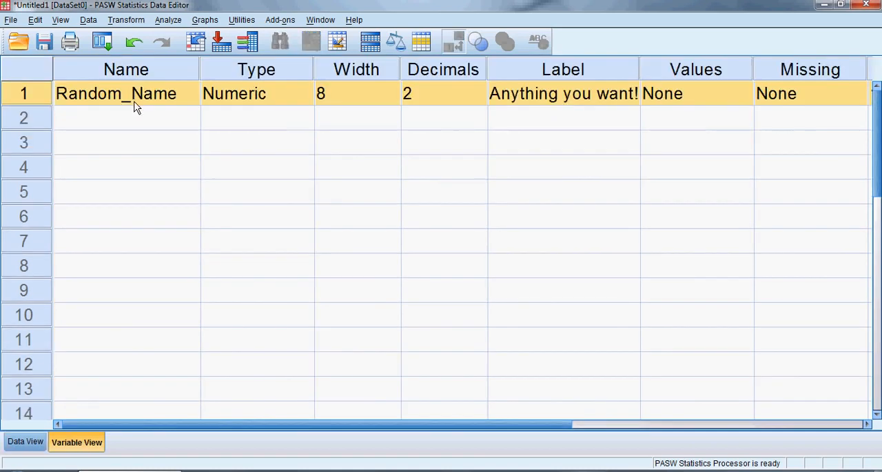
double_click(27, 100)
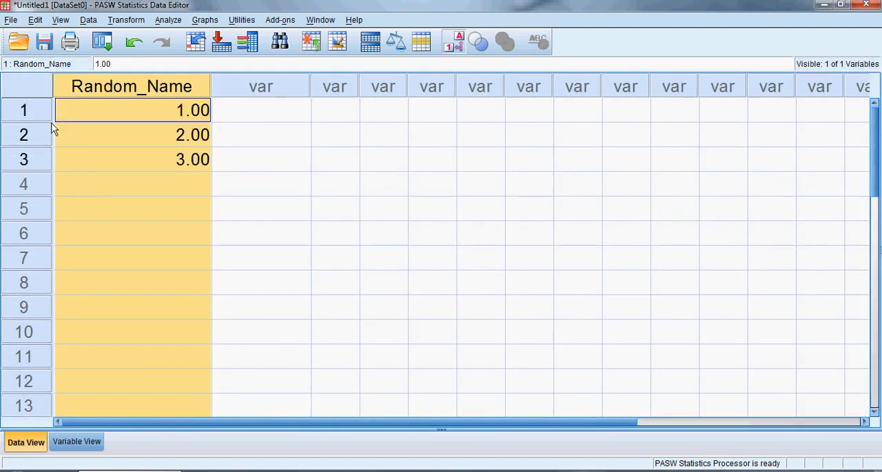